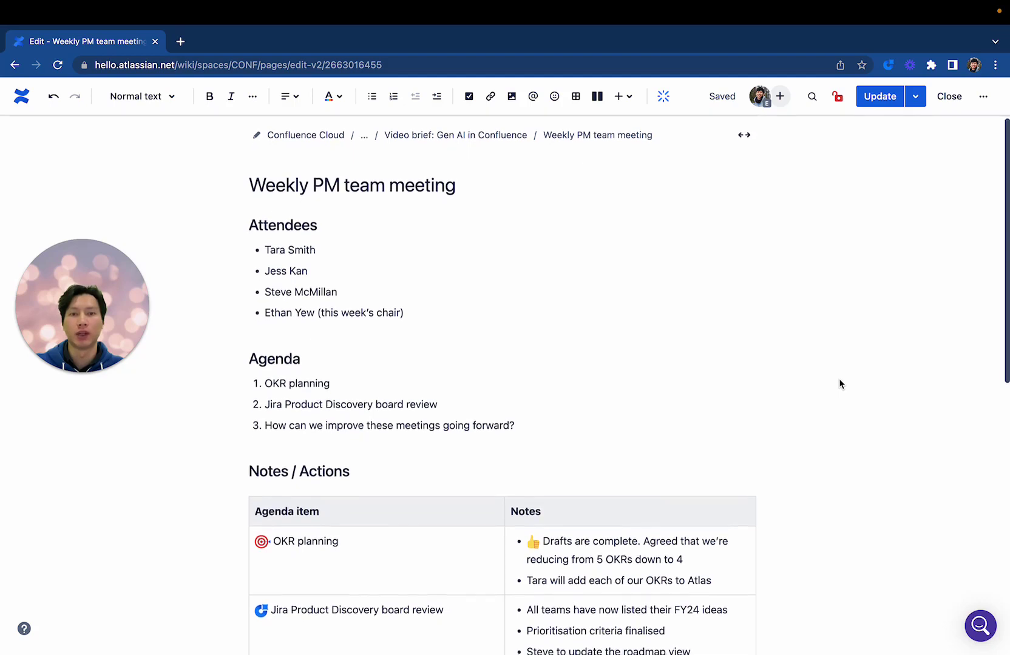
Below the notes table, run the AI 'Find action items' command (/ai) on the meeting notes
scroll(840, 384, "down", 3)
scroll(840, 383, "down", 1)
scroll(840, 383, "down", 1)
scroll(841, 384, "down", 1)
scroll(841, 384, "down", 1)
scroll(841, 384, "down", 1)
scroll(840, 384, "down", 2)
scroll(841, 385, "down", 1)
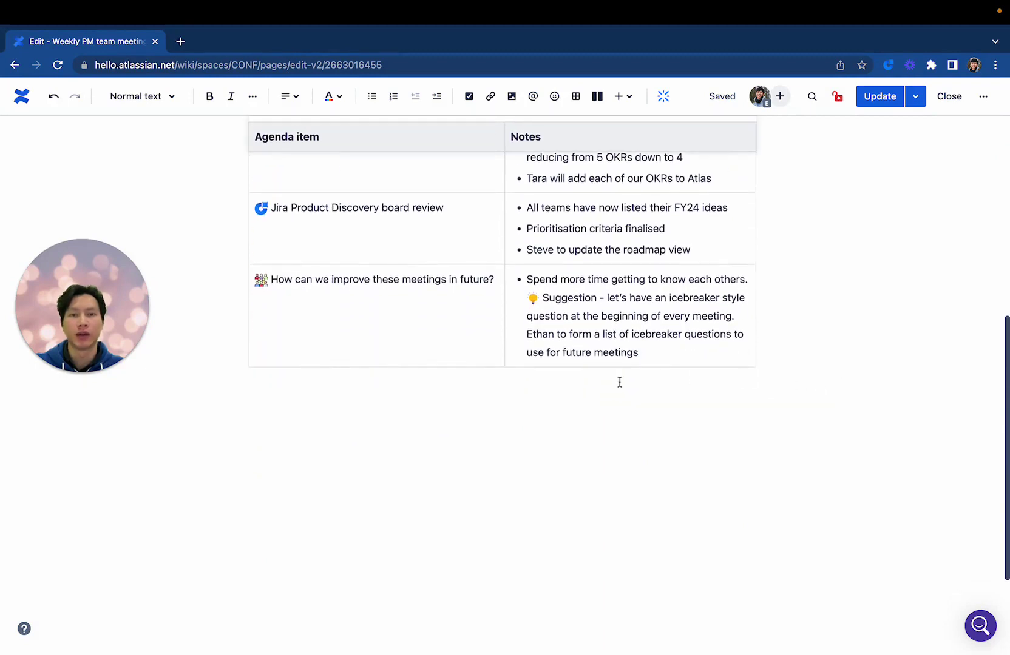
left_click(485, 406)
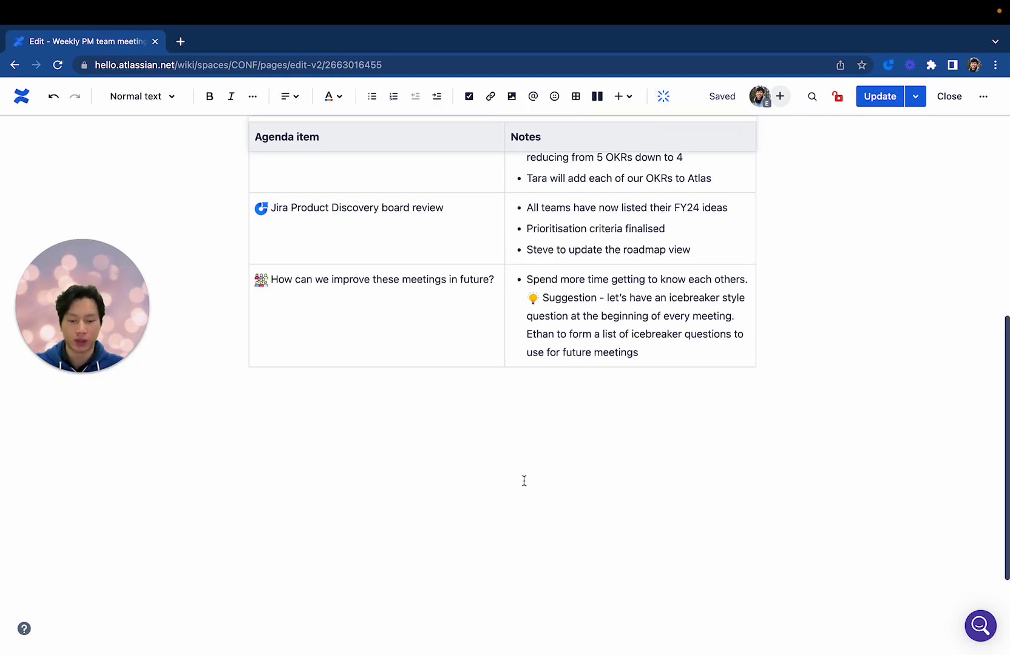
type("/ai")
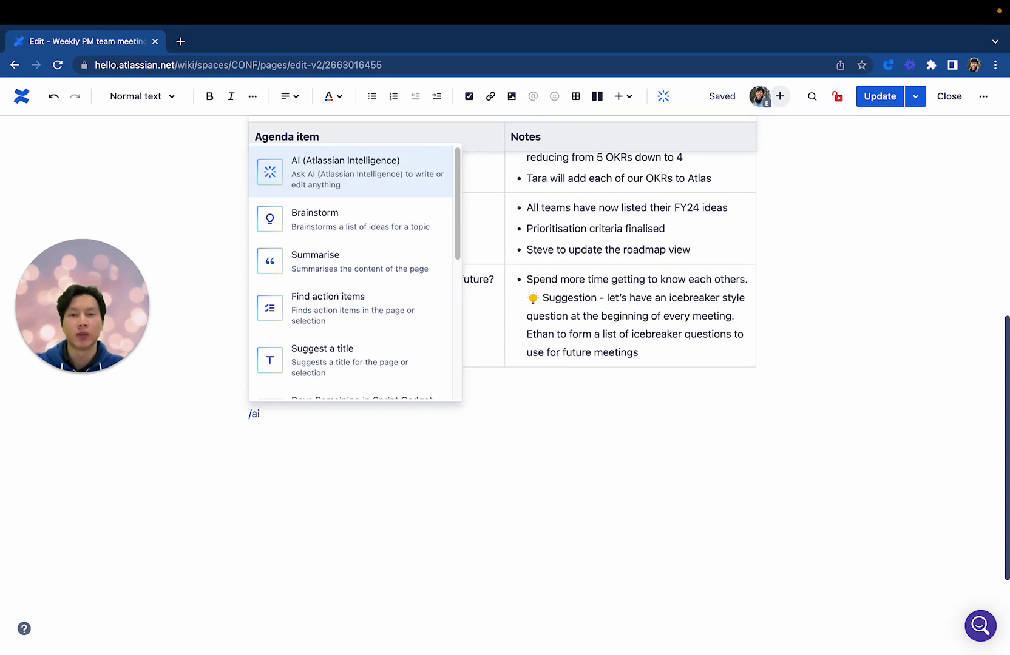
key("Down")
key("Down")
key("Down")
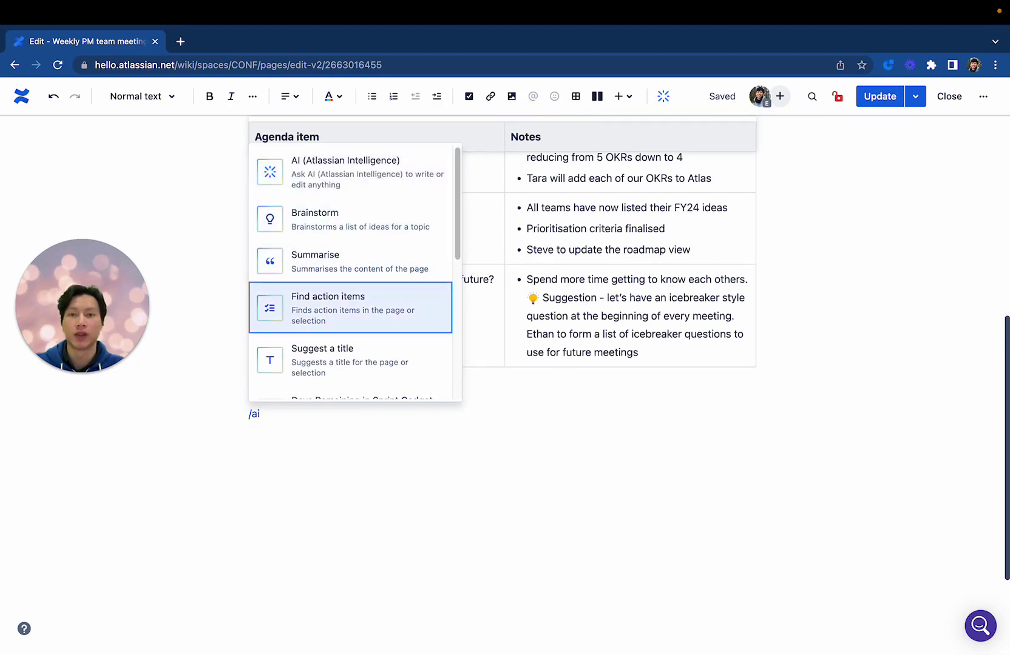
key("Return")
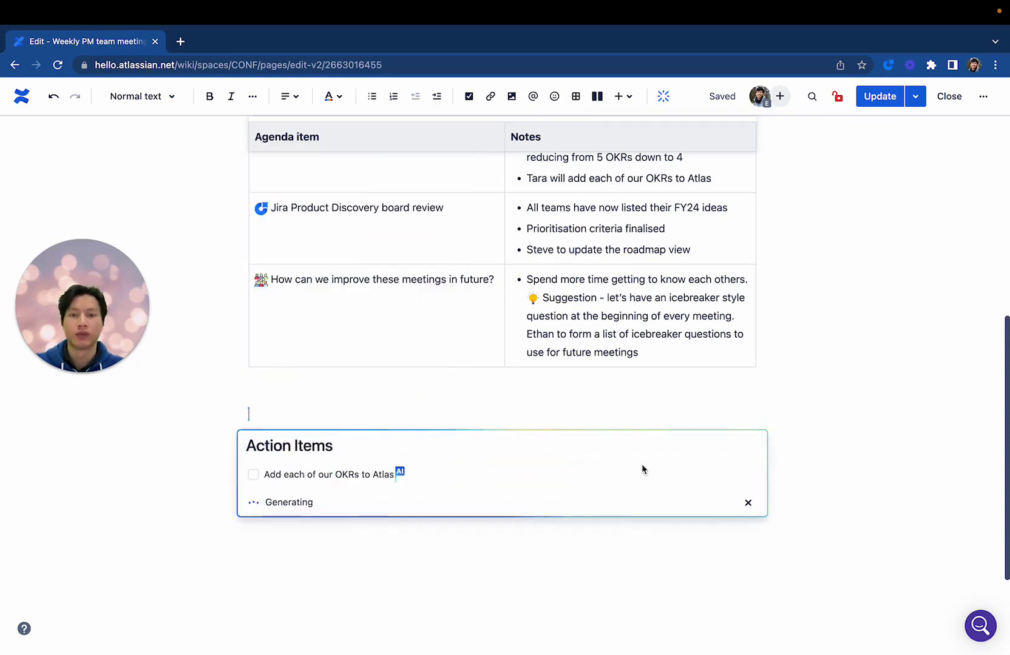
Insert the generated three-task Action Items checklist into the page
scroll(795, 471, "down", 1)
scroll(796, 471, "down", 1)
scroll(796, 471, "down", 1)
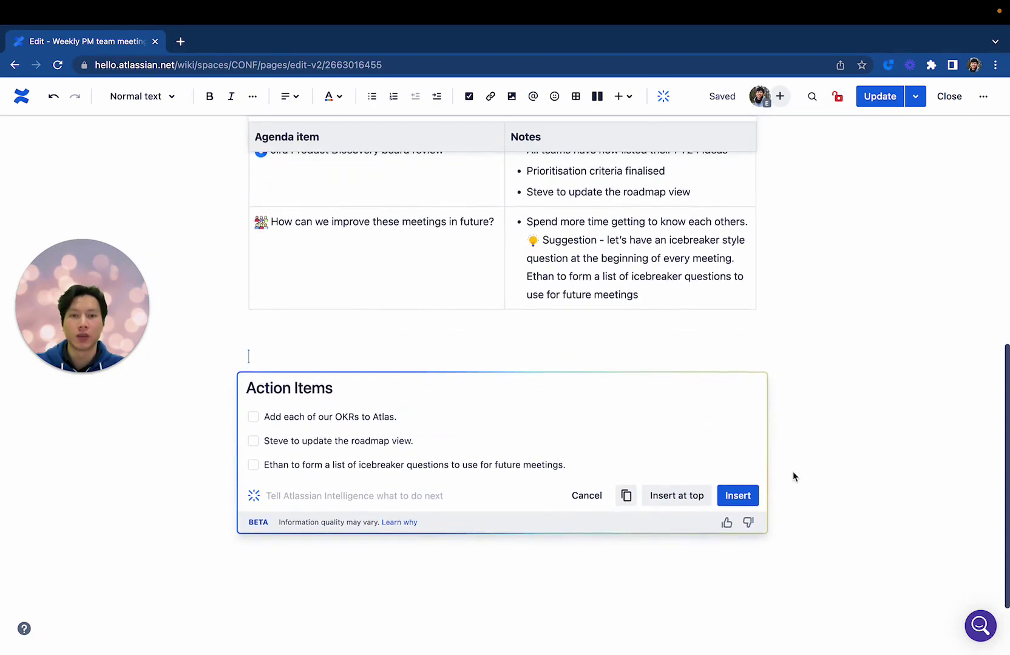
left_click(737, 496)
scroll(748, 493, "down", 1)
scroll(749, 493, "down", 1)
scroll(748, 492, "down", 1)
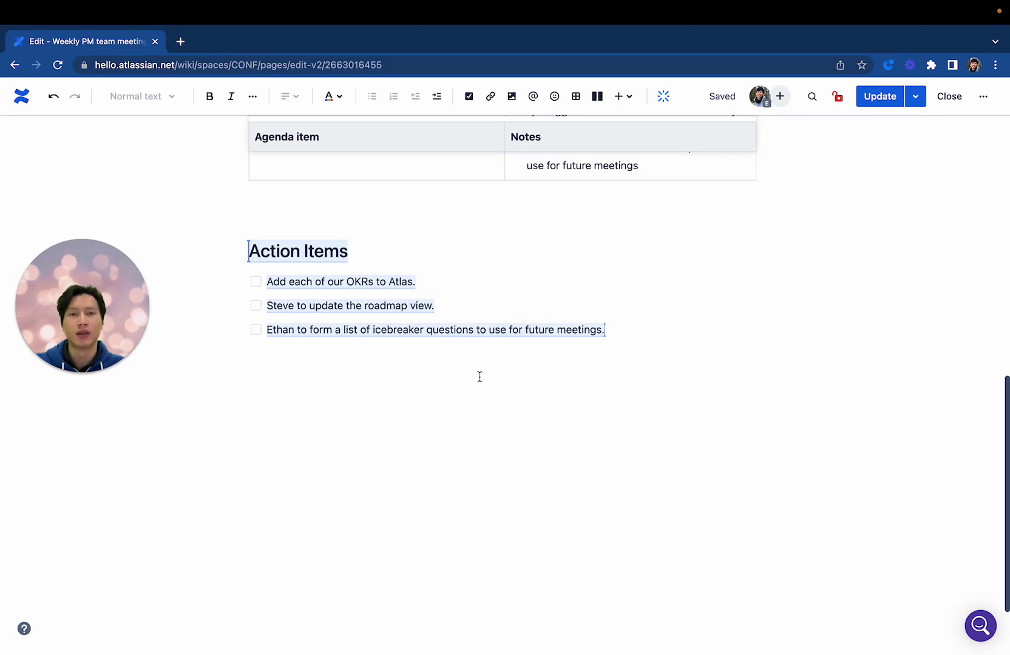
scroll(437, 364, "down", 1)
Below the action items, generate icebreakers for the next team meeting with AI and insert the table
left_click(279, 335)
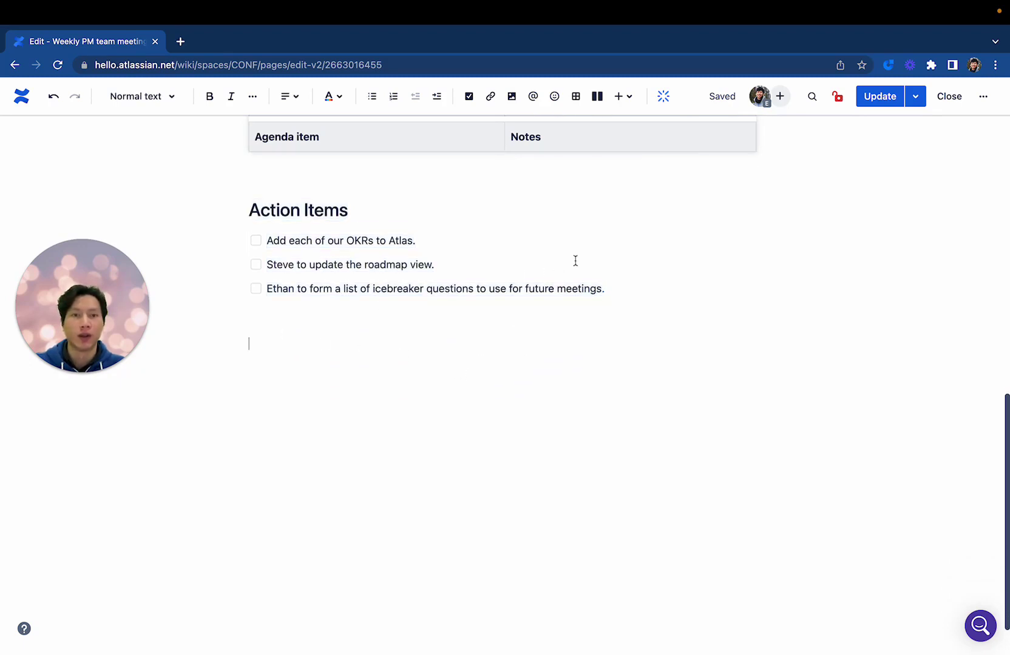
left_click(663, 97)
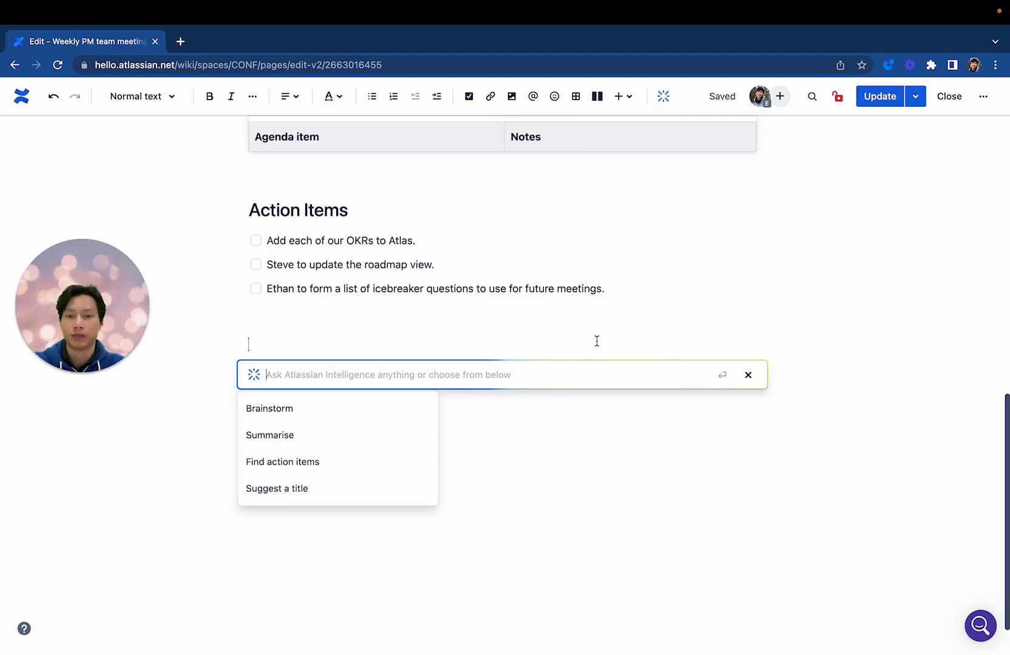
type("create a")
type("b")
type("of icebreakers for my next team meeting")
key("Return")
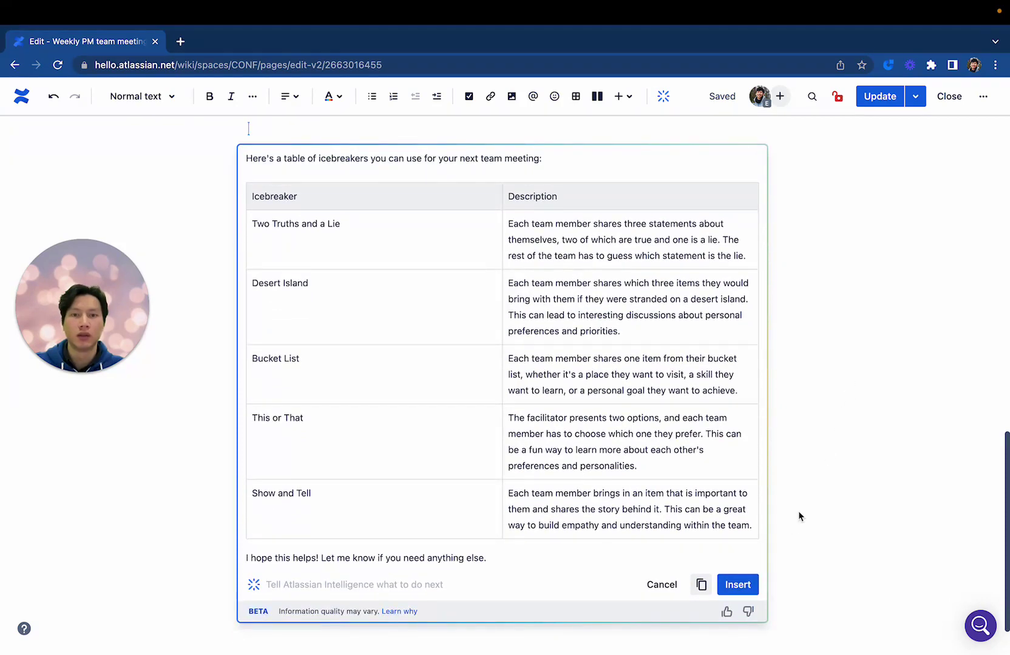
left_click(737, 585)
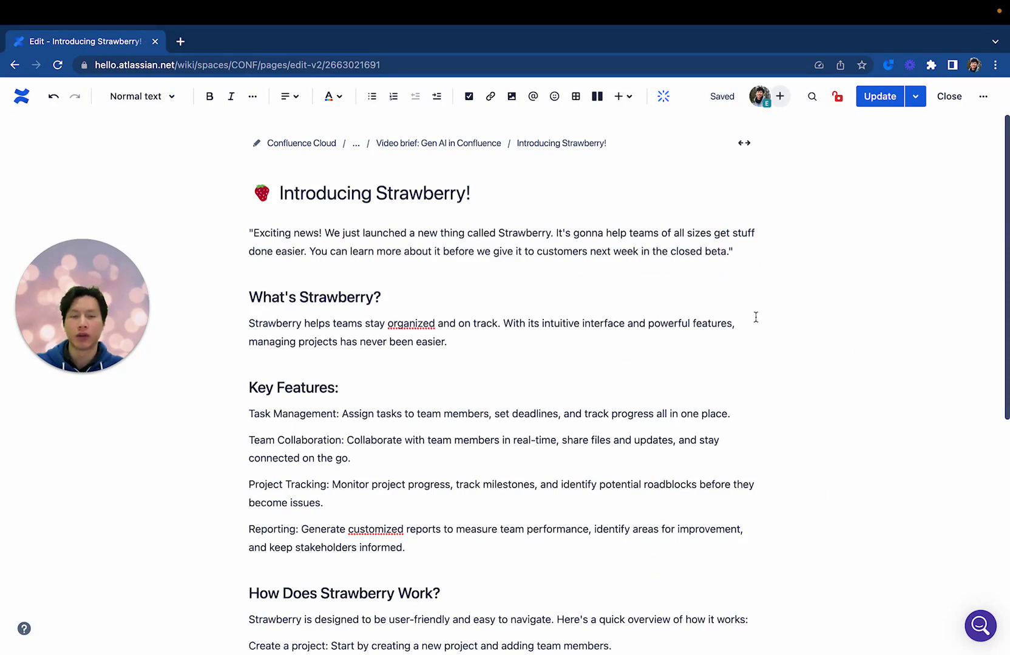
Replace the Strawberry intro paragraph with its AI 'Improve writing' version
triple_click(739, 252)
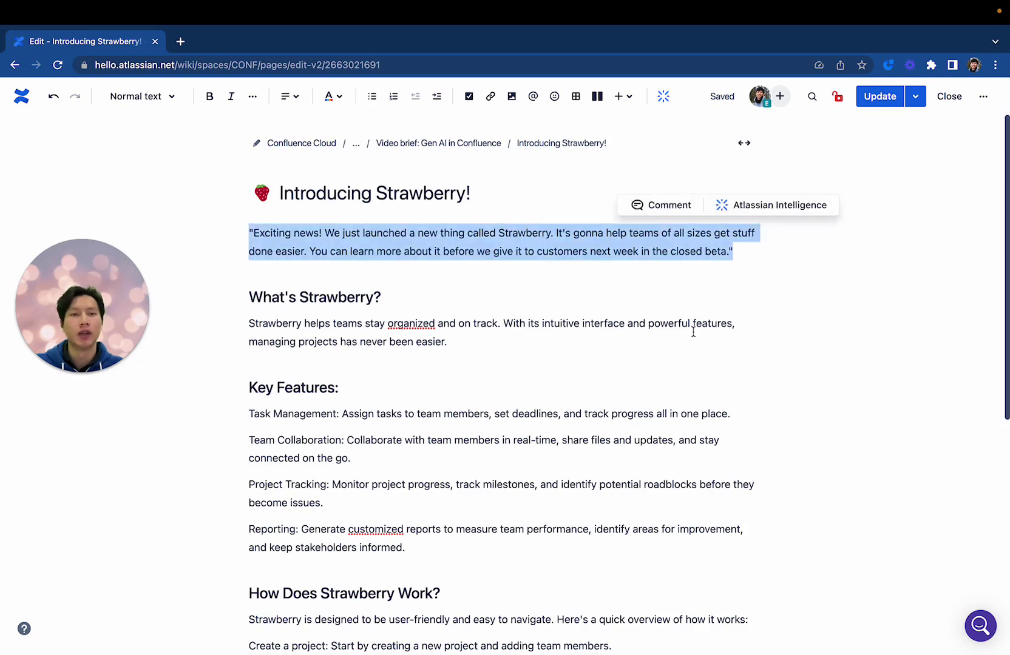
left_click(775, 206)
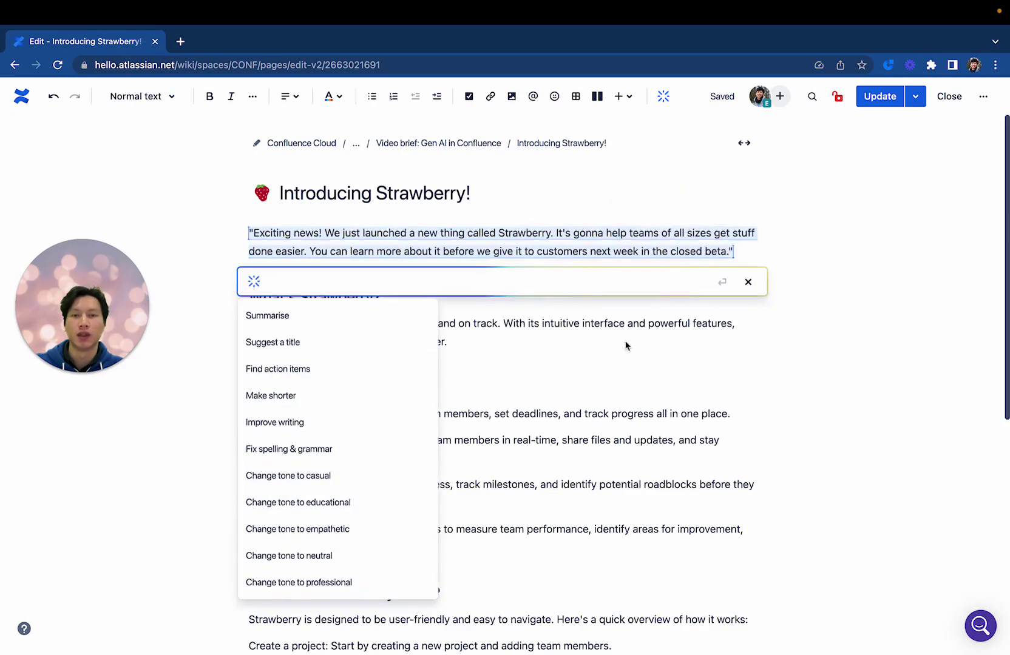
left_click(386, 421)
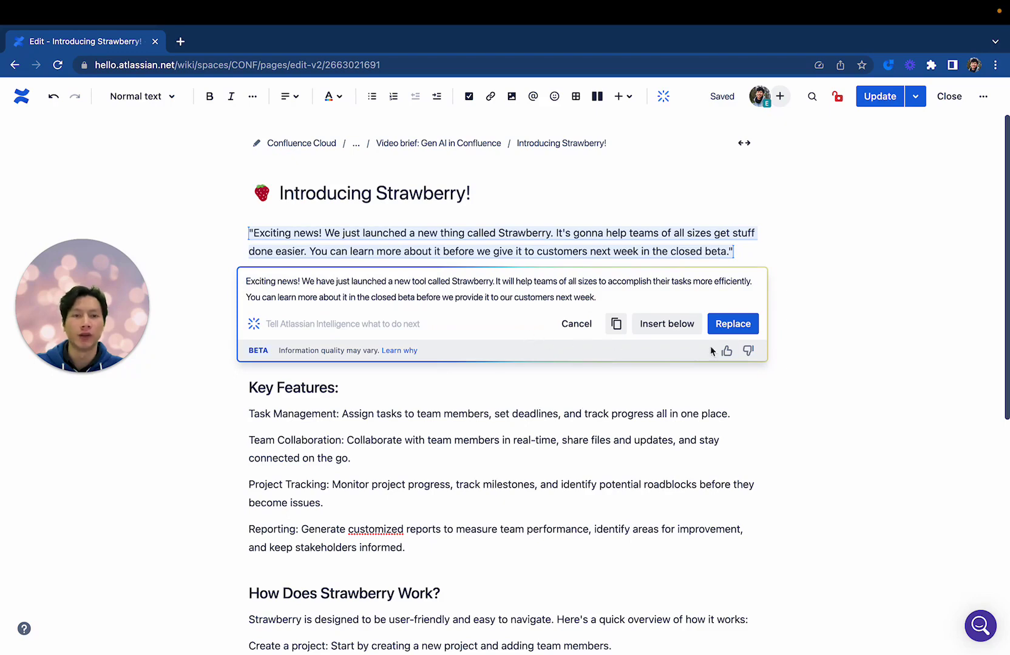
left_click(731, 325)
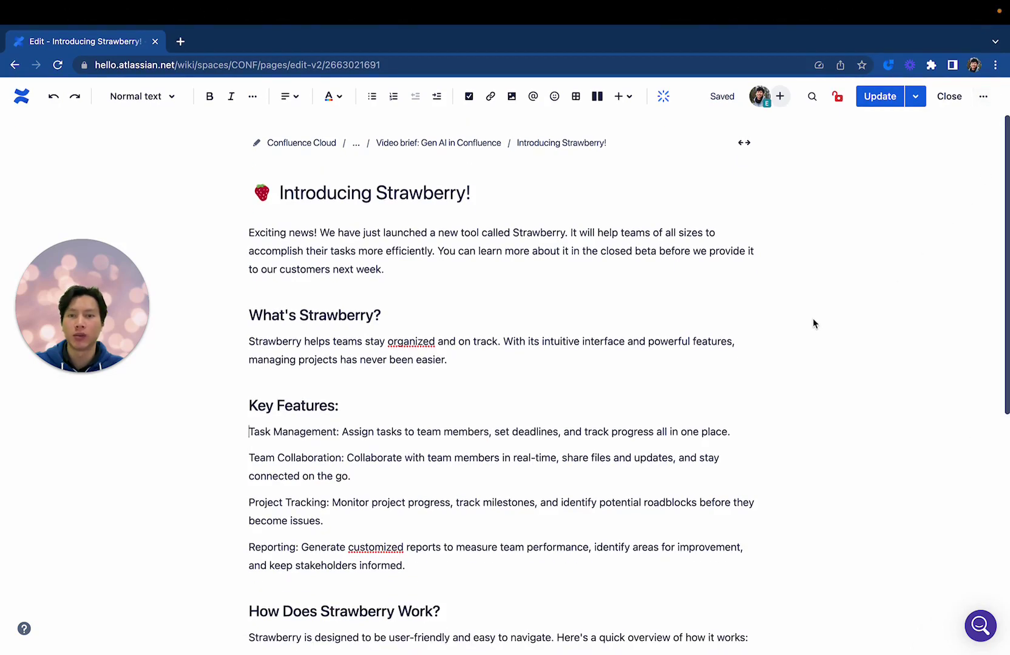
Replace the Key Features paragraphs with an AI-made 'list with emojis' bulleted version
scroll(813, 318, "down", 3)
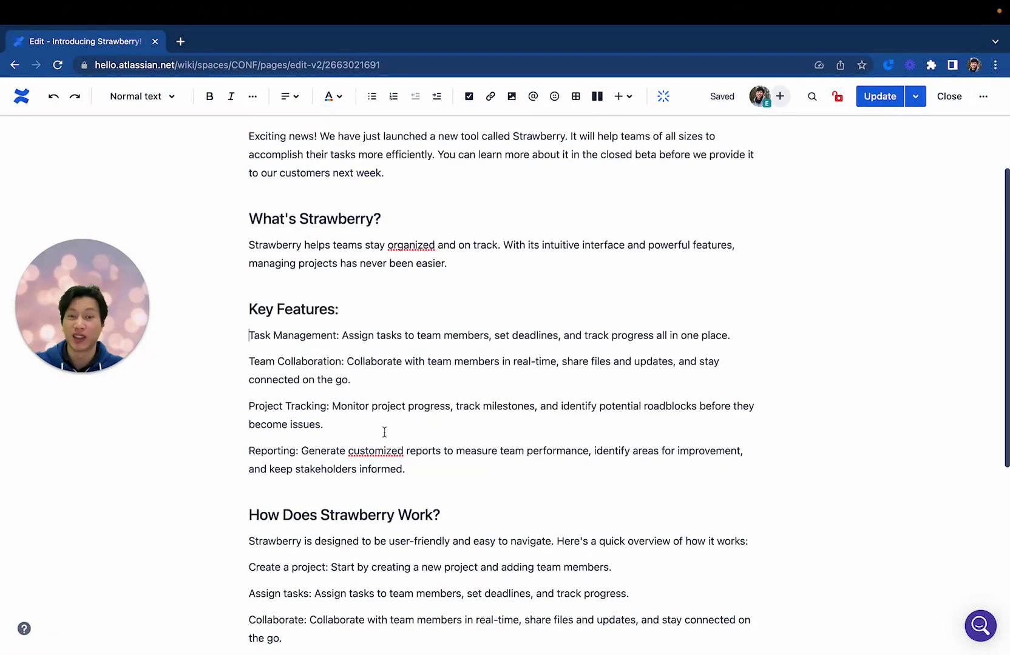
left_click(421, 469, "shift")
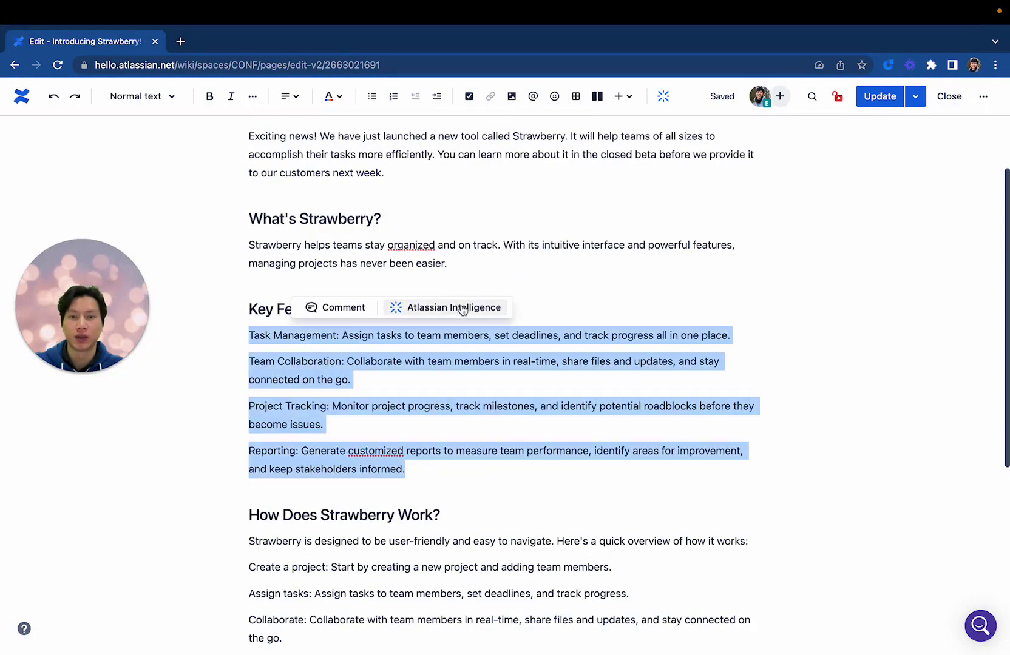
left_click(460, 309)
type("turn this into a list with emojis")
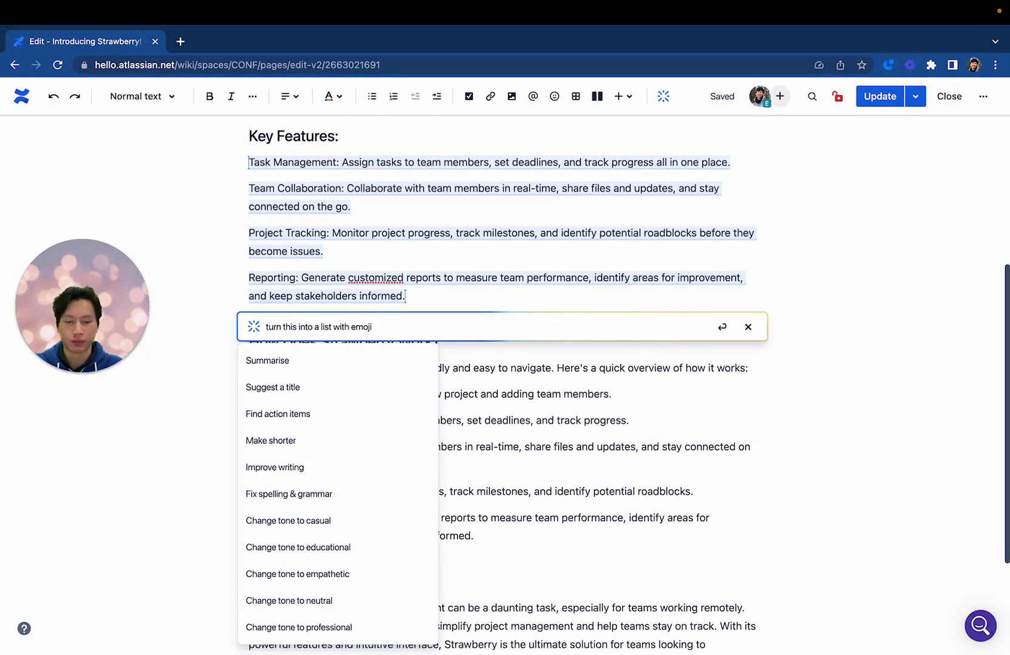
key("Return")
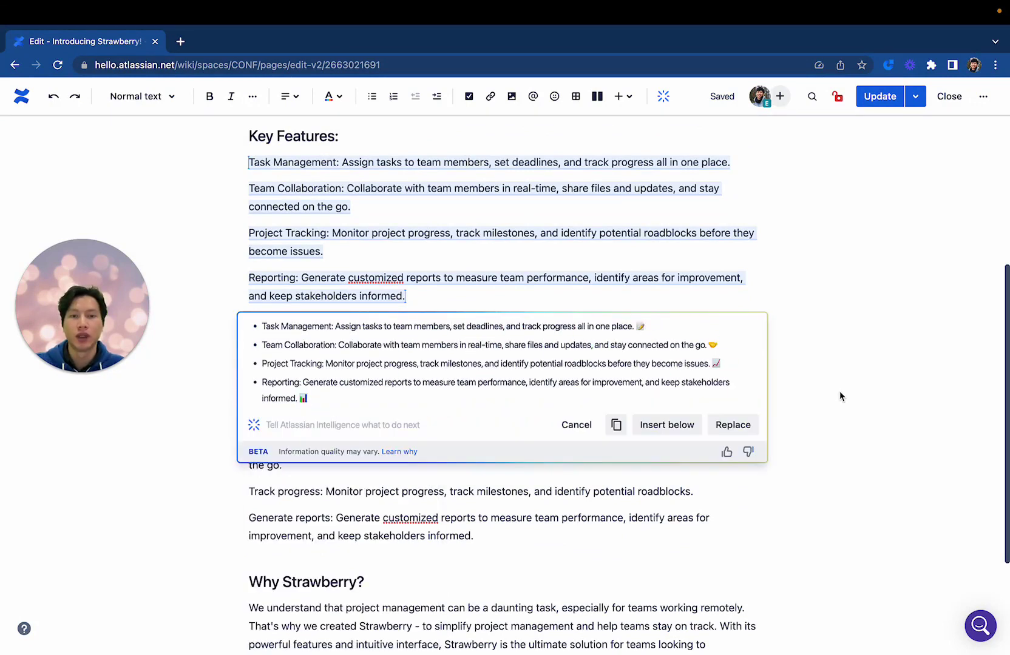
scroll(837, 391, "down", 1)
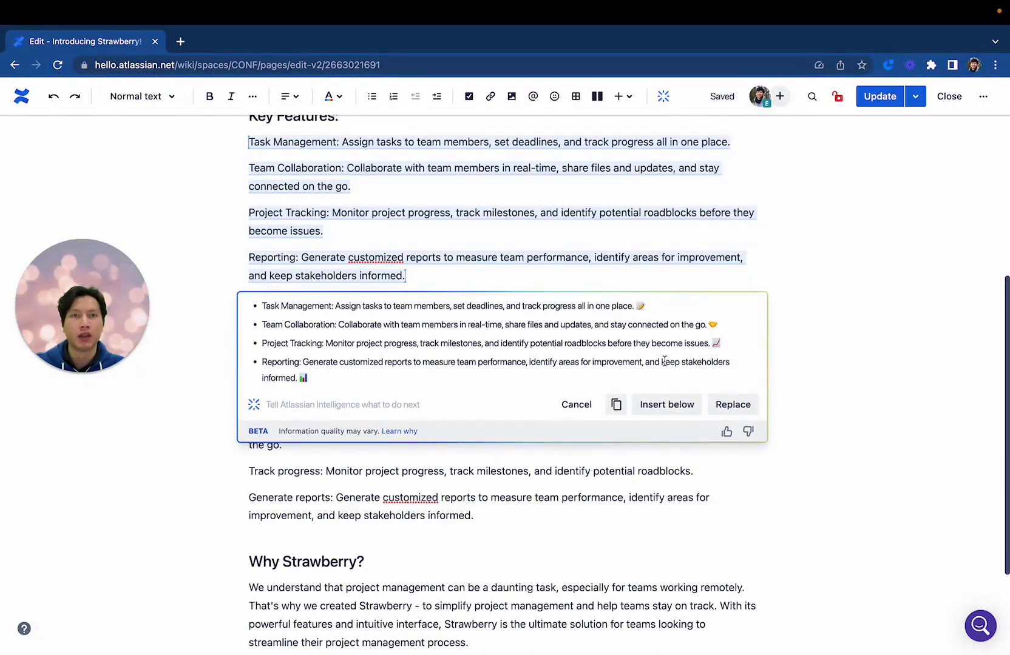
left_click(740, 403)
scroll(580, 298, "up", 2)
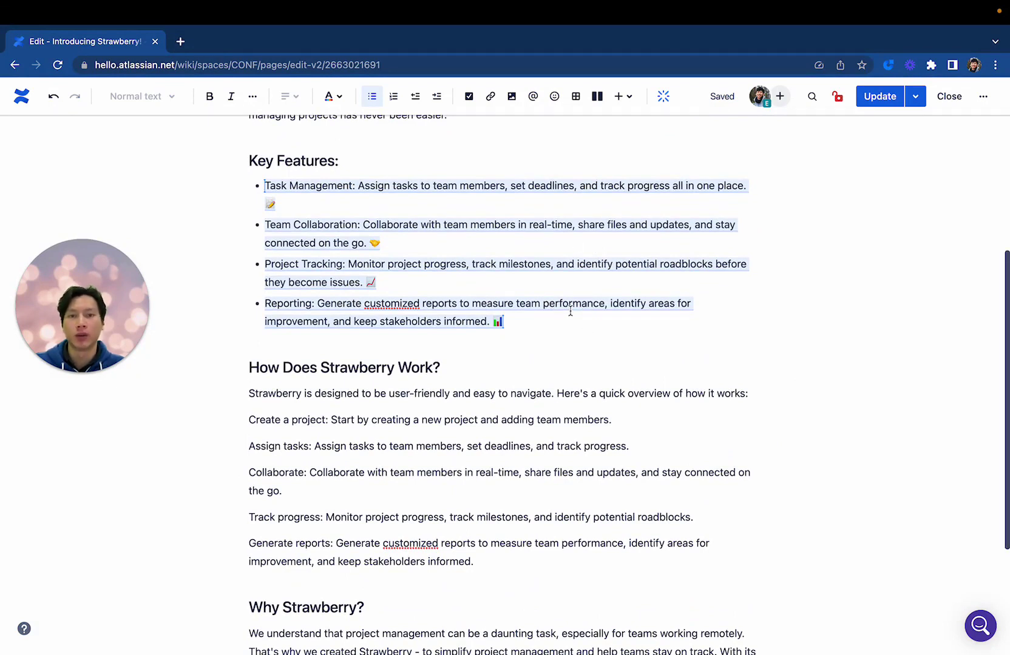
scroll(571, 311, "up", 2)
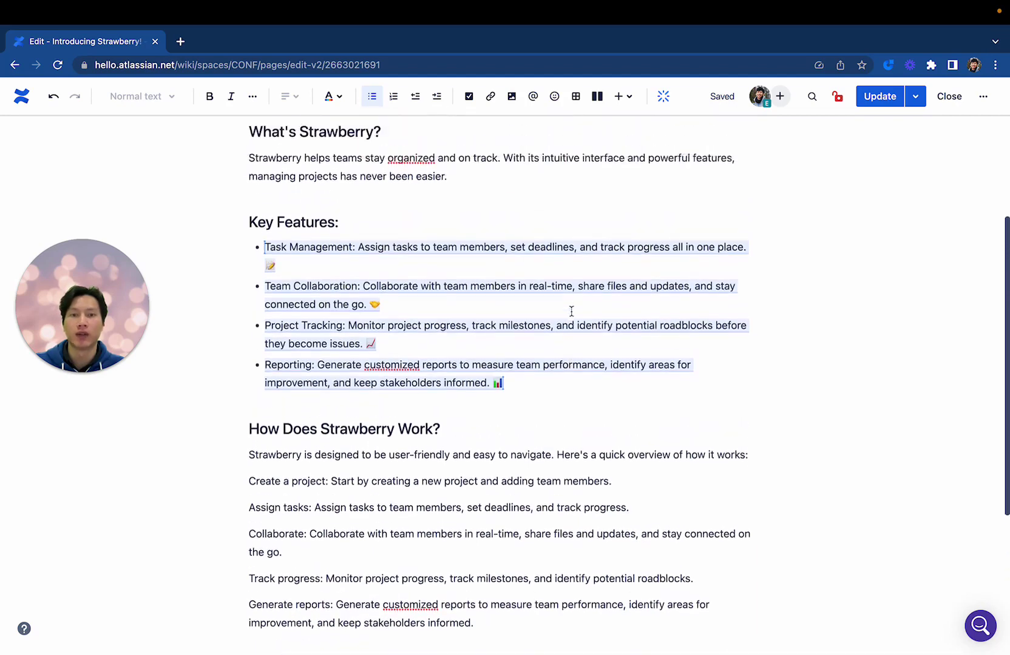
scroll(571, 311, "up", 5)
left_click(580, 233)
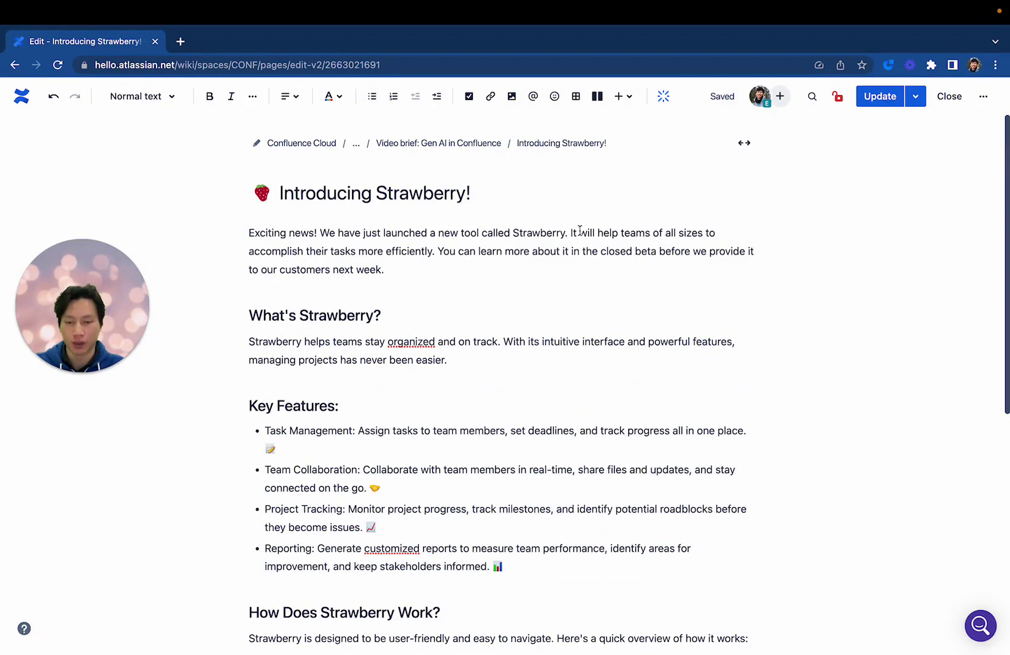
Insert an AI-generated summary of the Strawberry page above the intro
type("/ai")
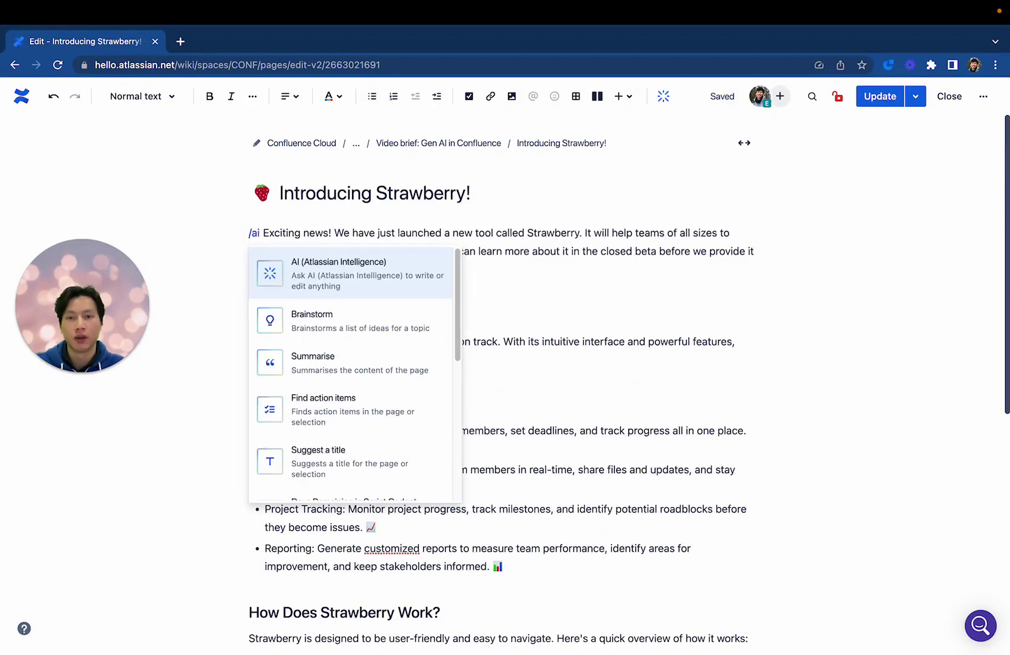
key("Down")
key("Down")
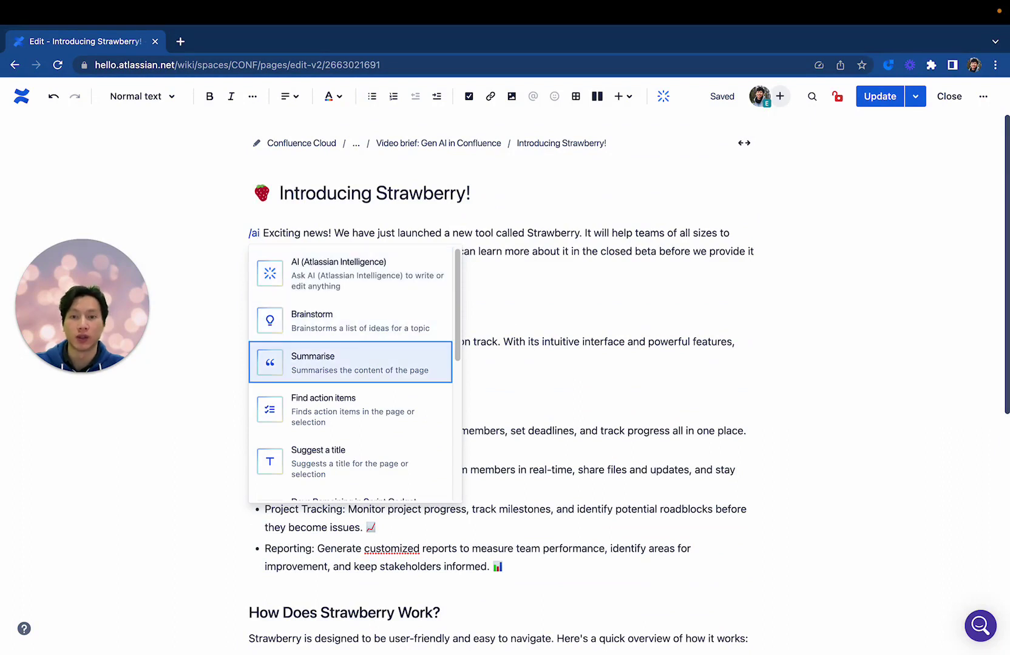
key("Return")
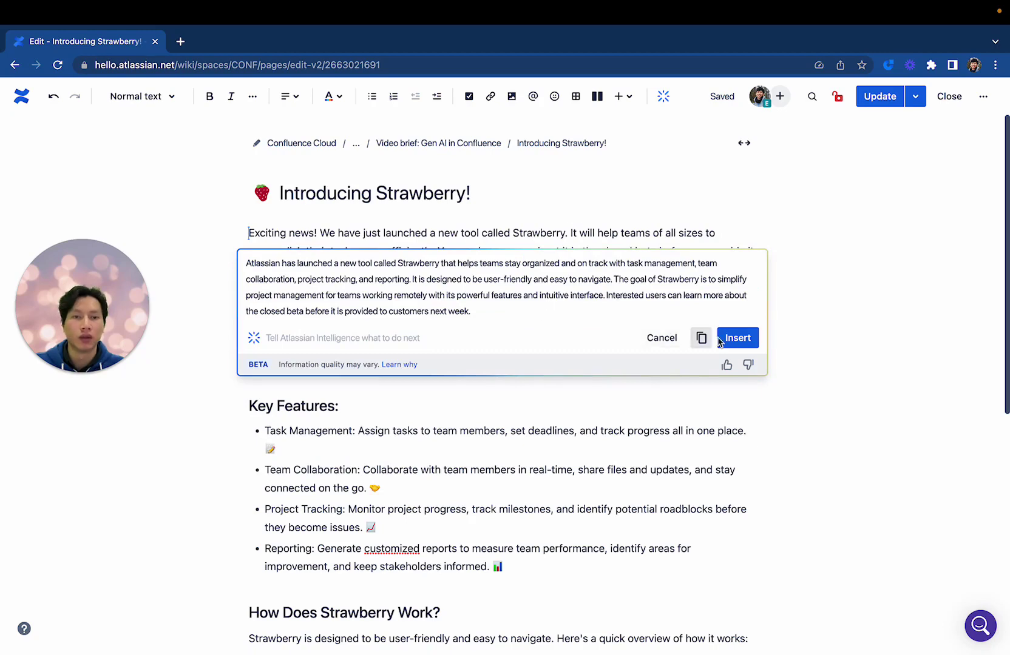
left_click(727, 339)
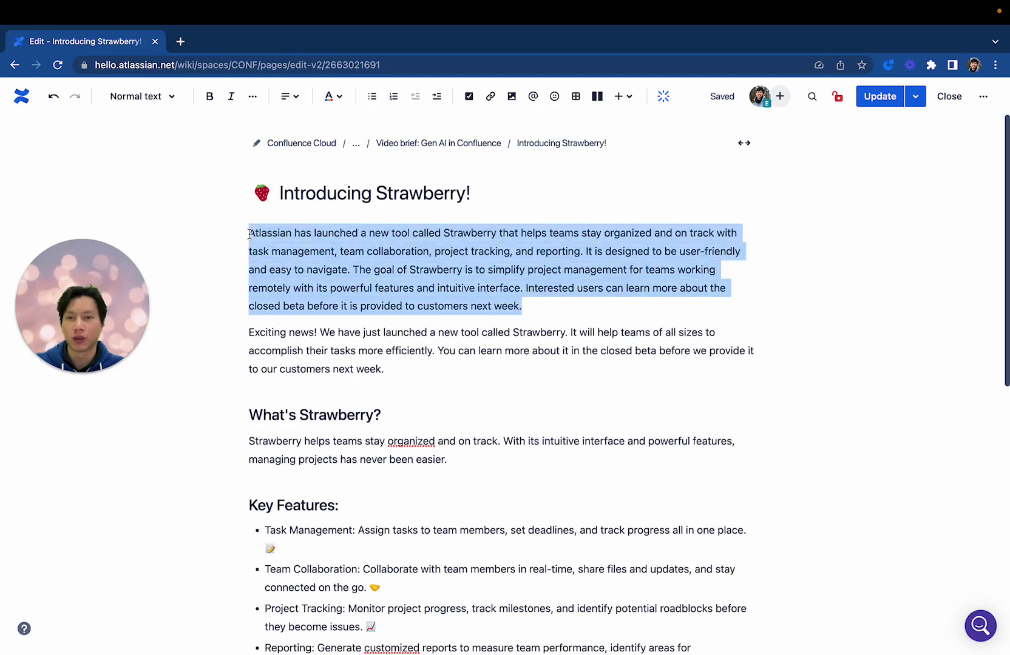
Move the summary paragraph into an info panel at the top of the page
triple_click(249, 234)
key("ctrl+c")
key("BackSpace")
type("/panel")
key("Return")
key("ctrl+v")
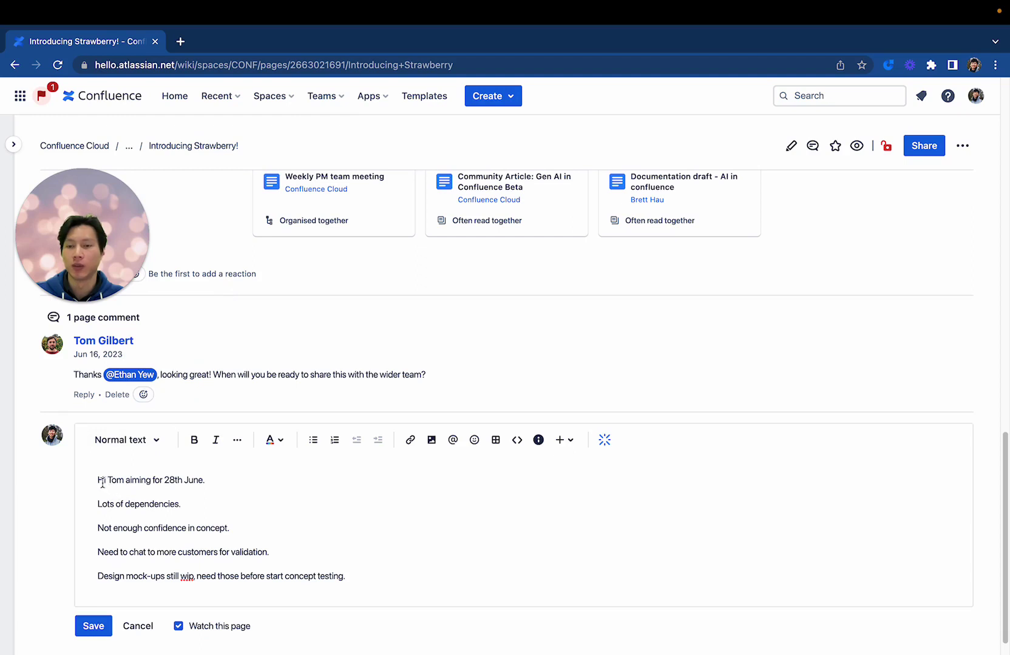
Replace the draft comment reply with its AI 'Change tone to professional' rewrite
left_click(383, 581, "shift")
left_click(605, 441)
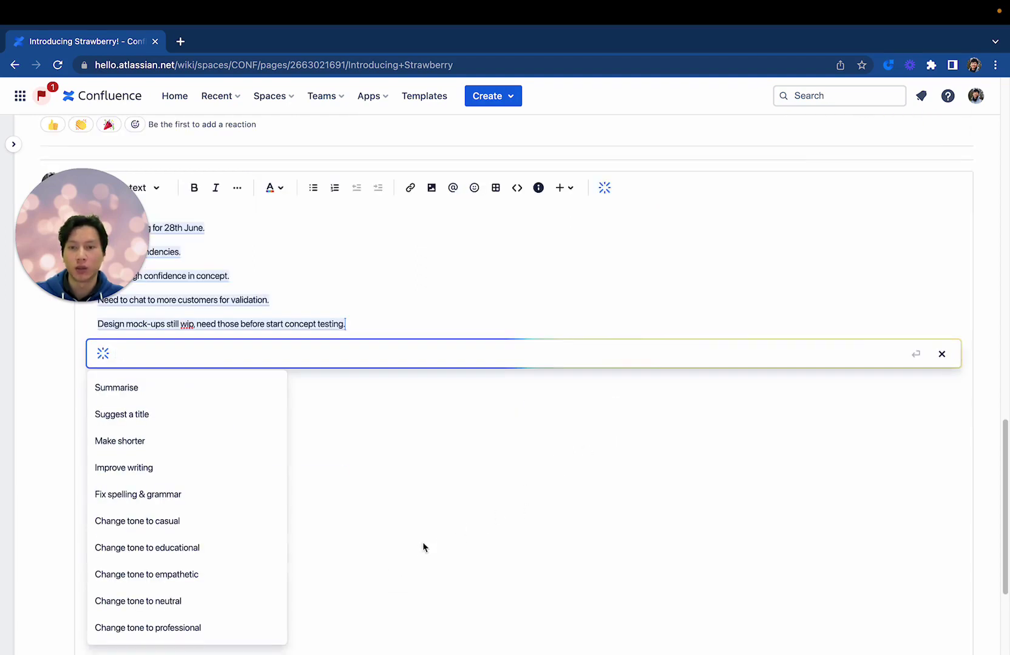
left_click(192, 630)
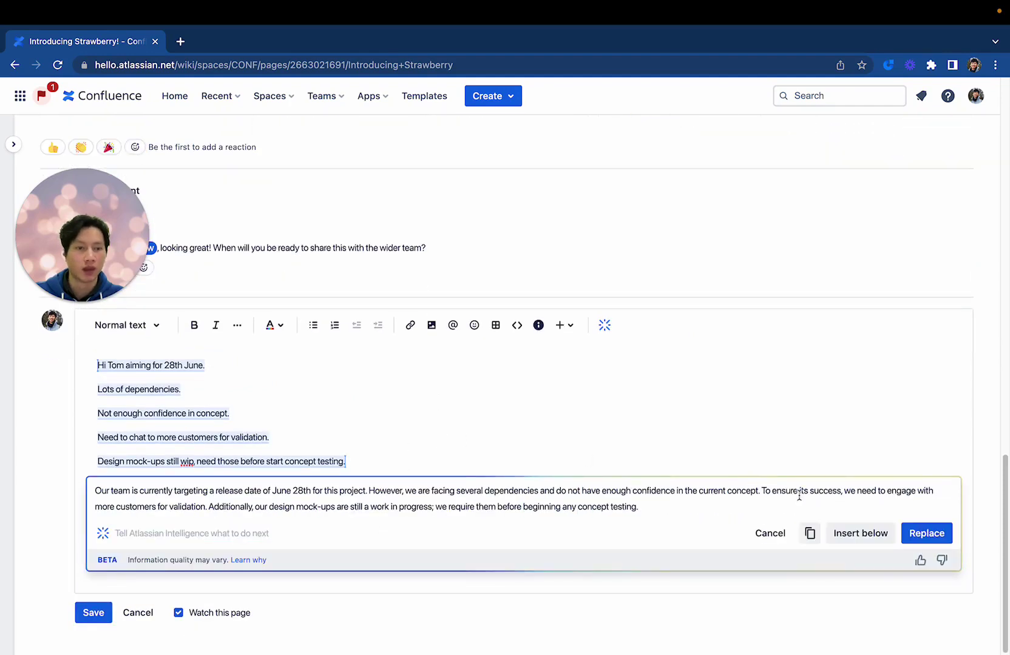
left_click(925, 533)
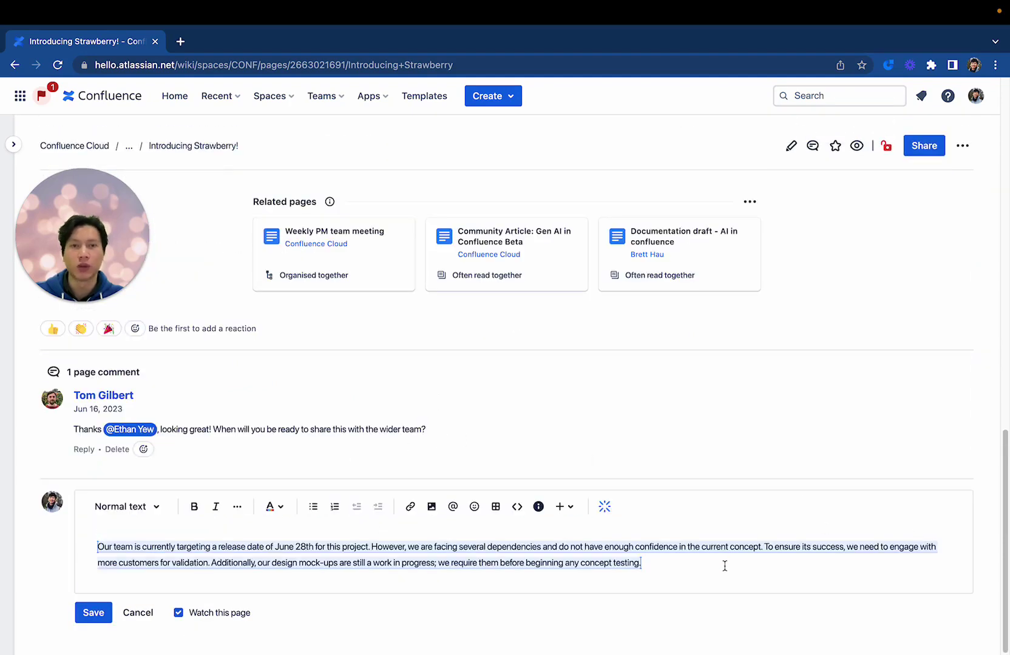